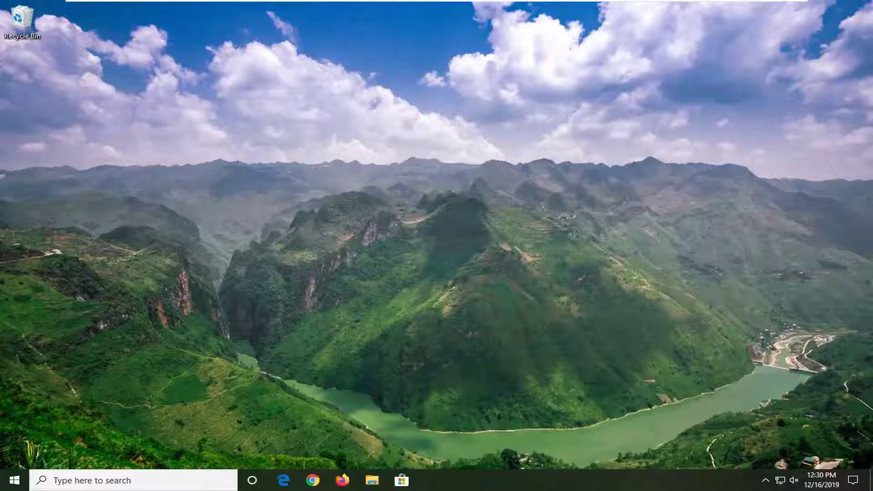
Step: Launch Settings from Start search and go to System > Storage for Local Disk (C:)
left_click(14, 480)
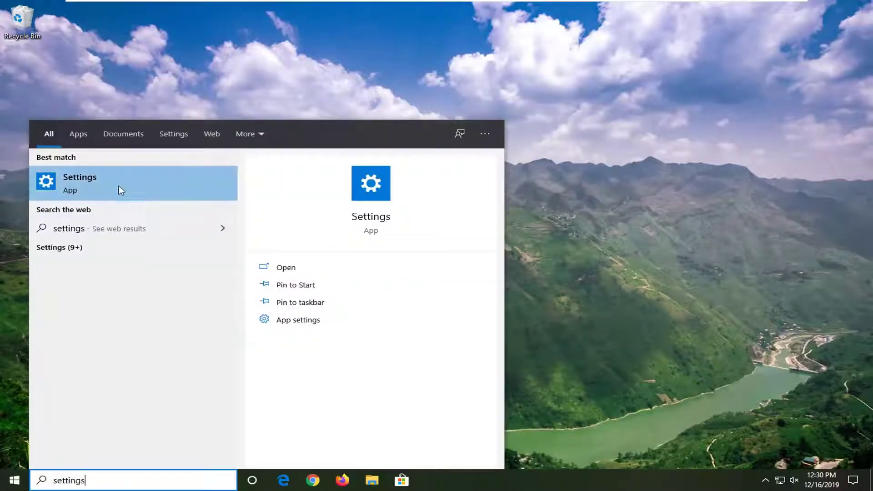
left_click(119, 186)
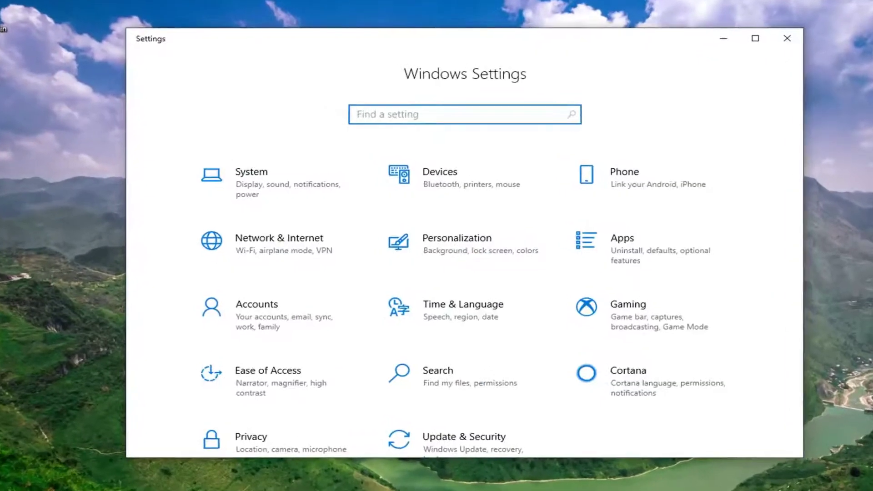
left_click(253, 187)
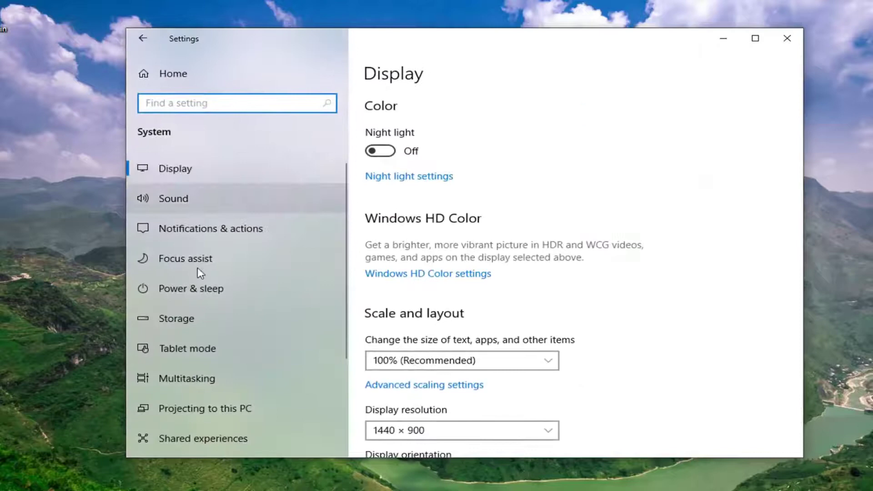
left_click(169, 326)
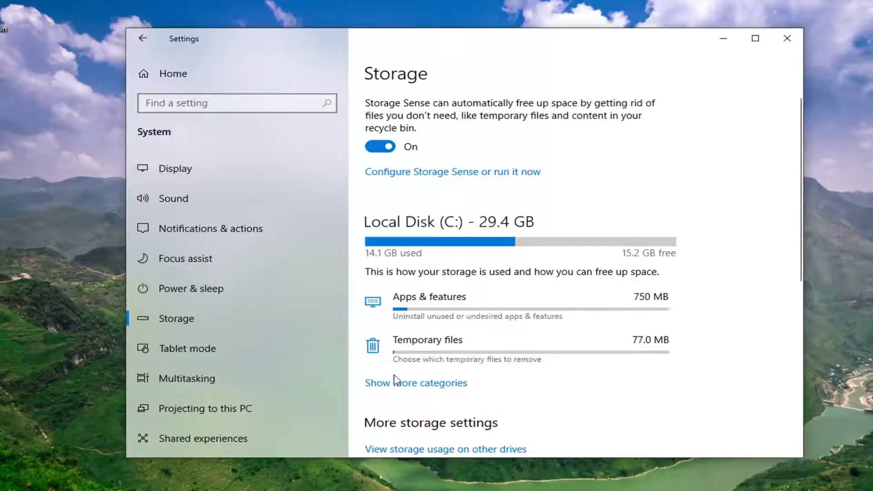
Step: Show more categories and view the System & reserved breakdown (7.73 GB system files, 1.37 GB virtual memory)
left_click(447, 389)
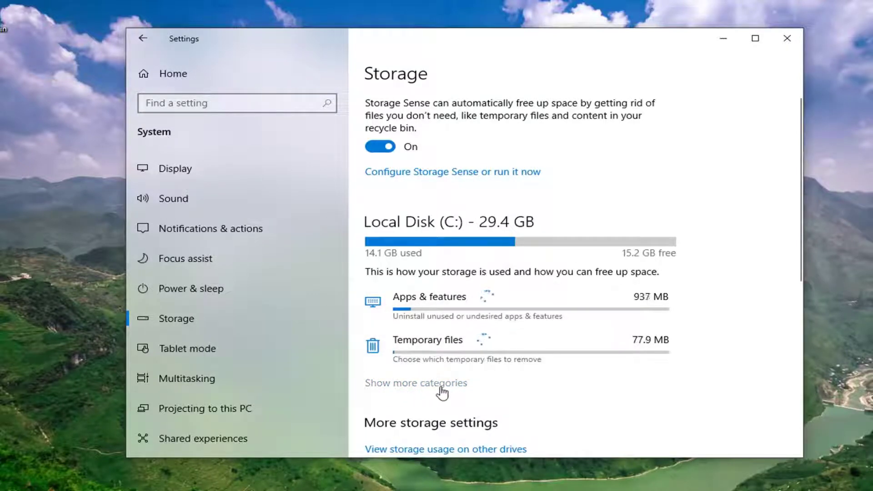
scroll(703, 293, "down", 2)
scroll(664, 292, "down", 2)
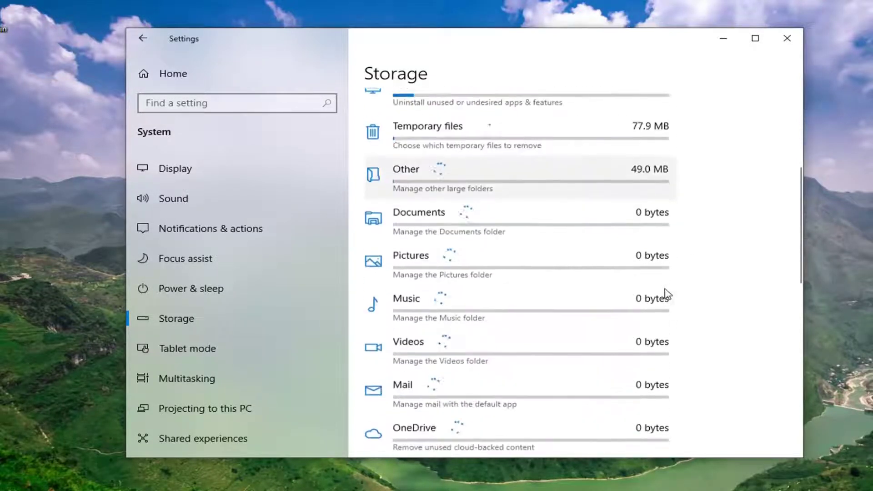
scroll(665, 292, "down", 2)
scroll(580, 341, "up", 3)
scroll(481, 399, "up", 2)
scroll(470, 337, "up", 1)
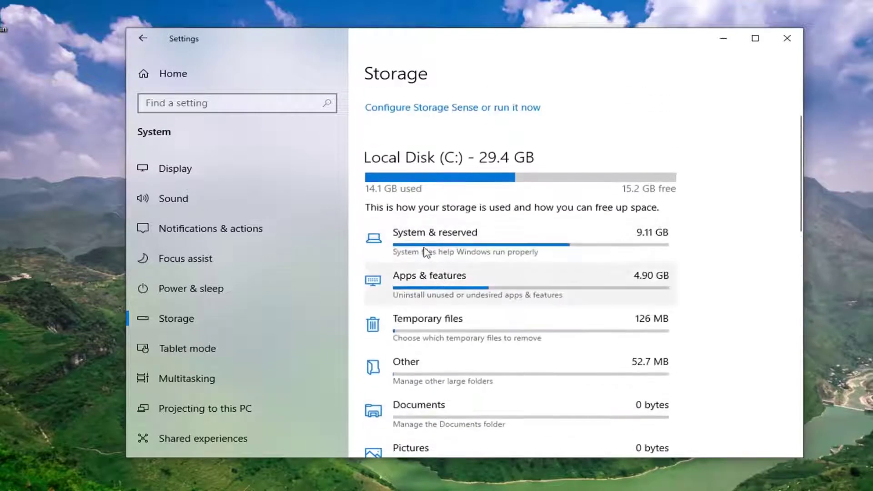
left_click(471, 255)
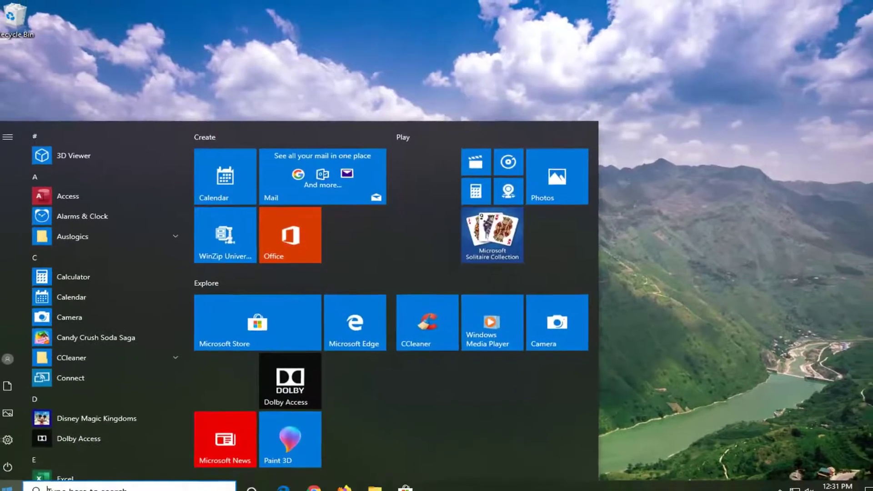
type("regedit")
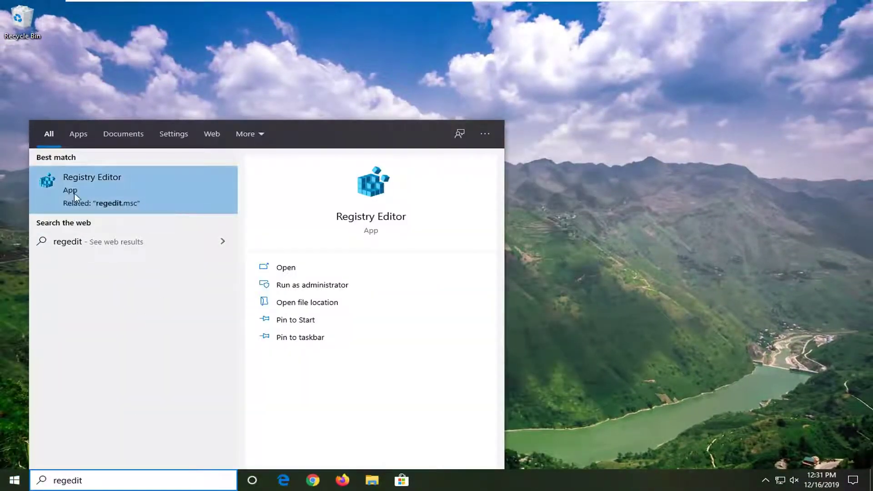
Step: Run Registry Editor as administrator from the Start search results
left_click(85, 191)
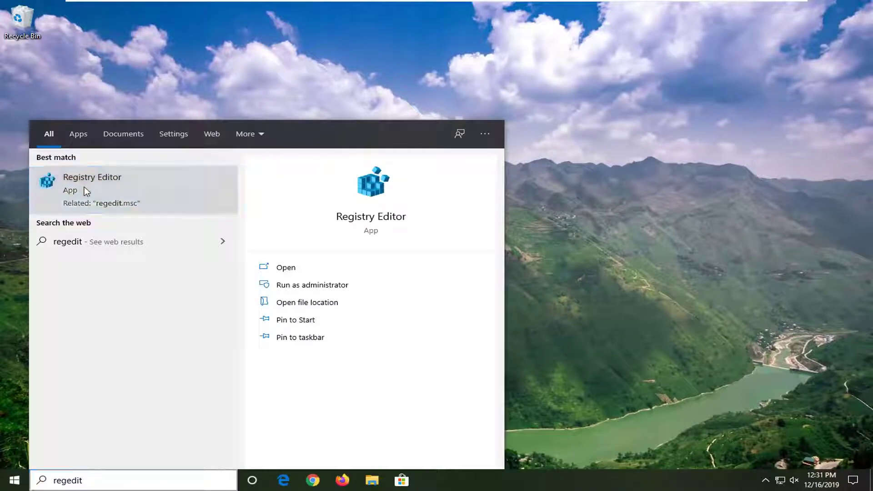
right_click(85, 192)
left_click(114, 198)
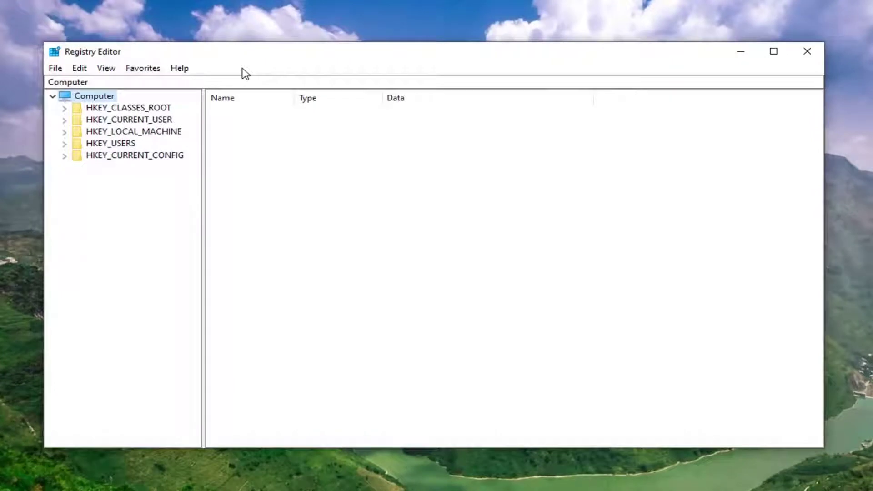
left_click(263, 81)
left_click(55, 69)
left_click(86, 98)
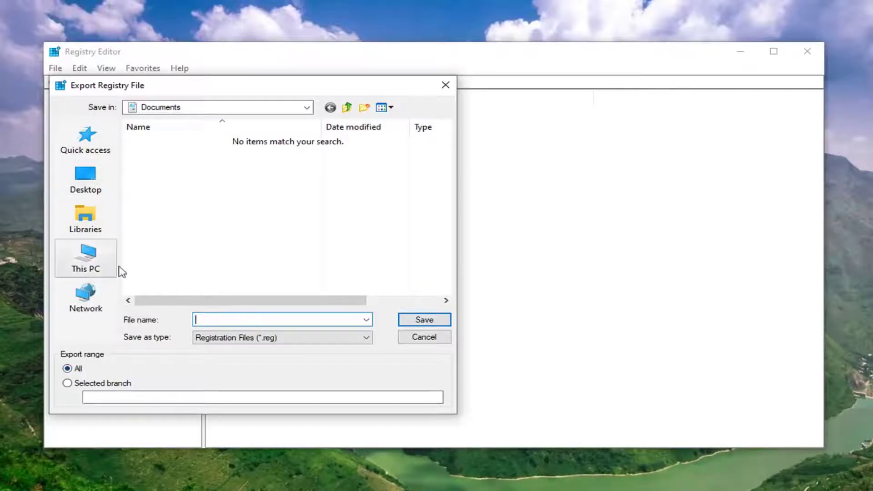
left_click(432, 339)
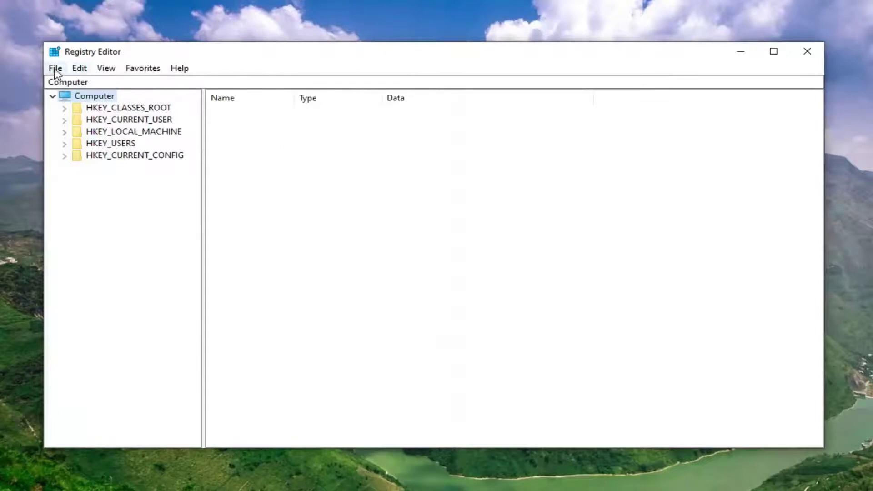
left_click(55, 69)
left_click(84, 84)
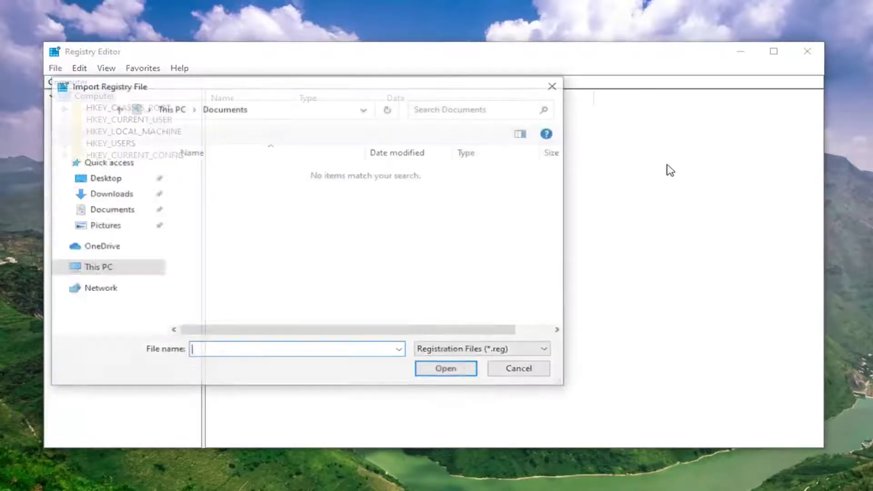
left_click(506, 369)
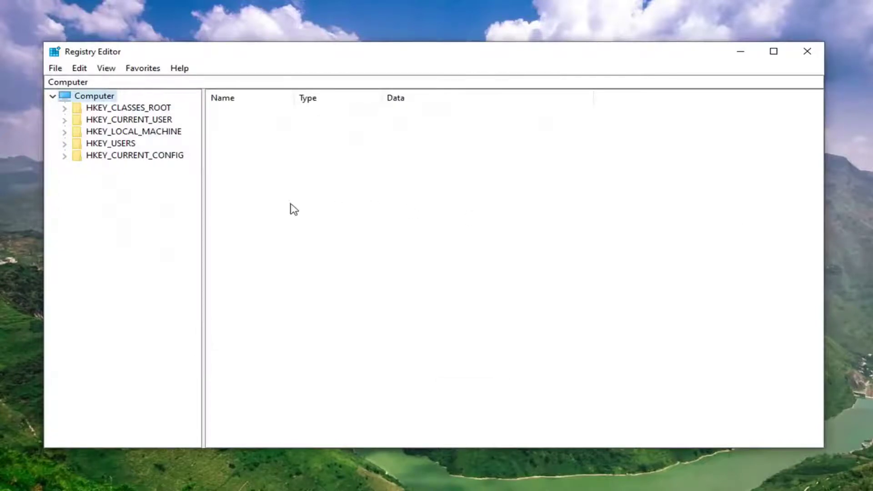
Step: Expand HKEY_LOCAL_MACHINE > SOFTWARE > Microsoft > Windows in the key tree
left_click(148, 138)
double_click(150, 135)
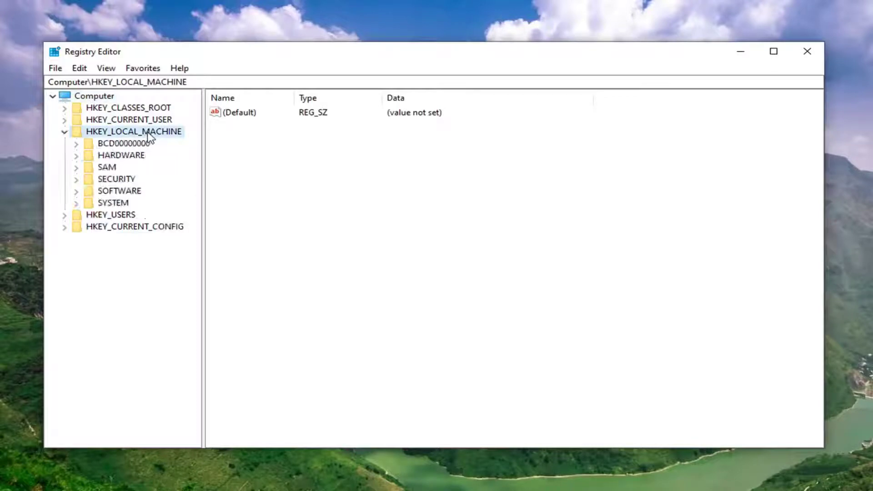
double_click(113, 194)
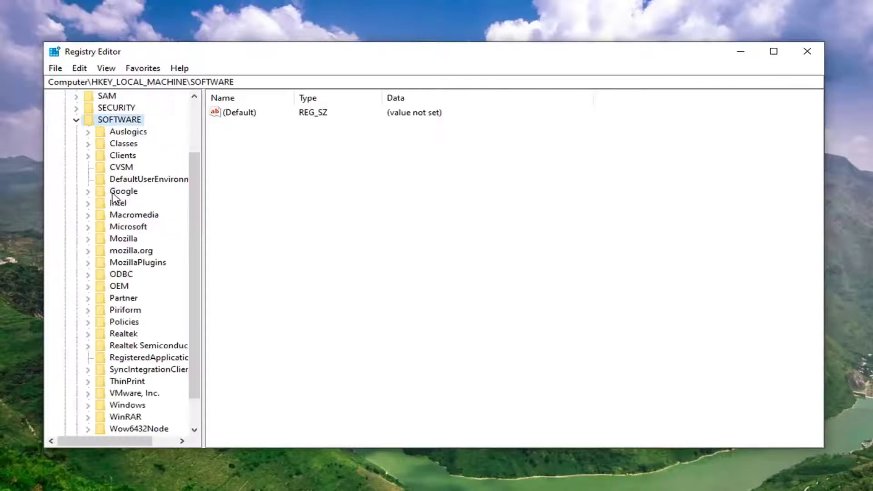
scroll(107, 197, "down", 1)
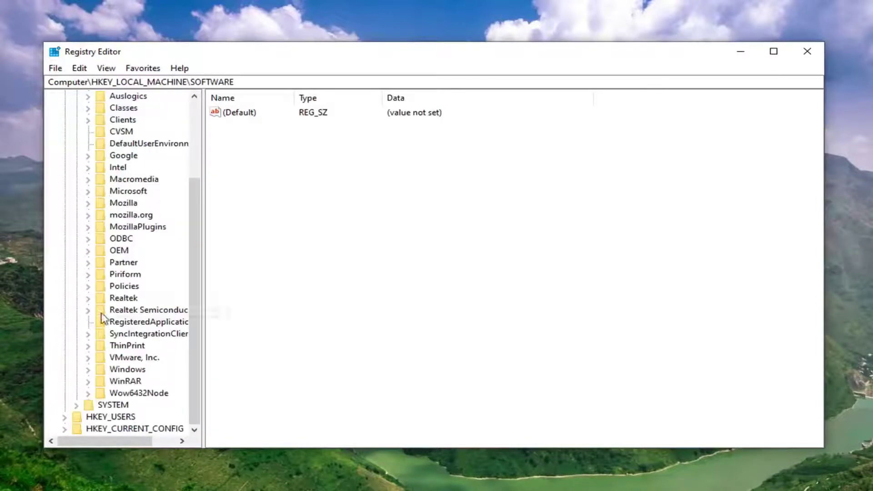
double_click(130, 192)
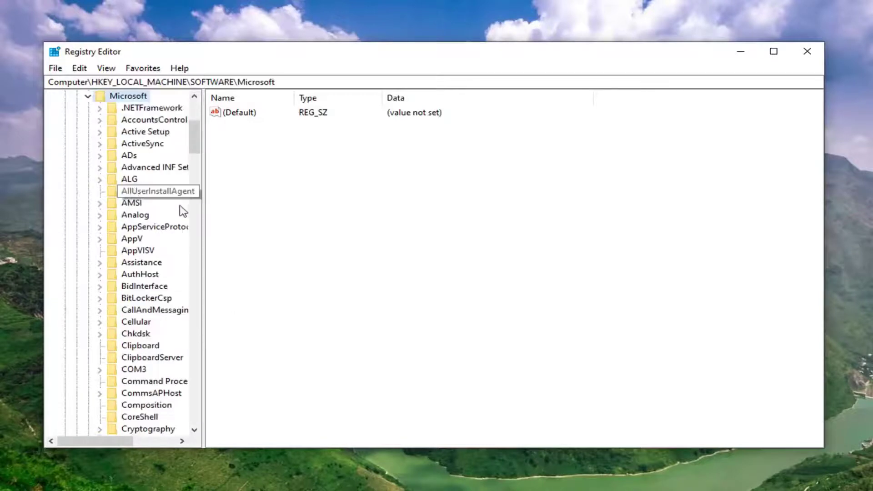
scroll(178, 219, "down", 2)
scroll(166, 249, "down", 5)
scroll(166, 249, "down", 7)
scroll(166, 251, "down", 7)
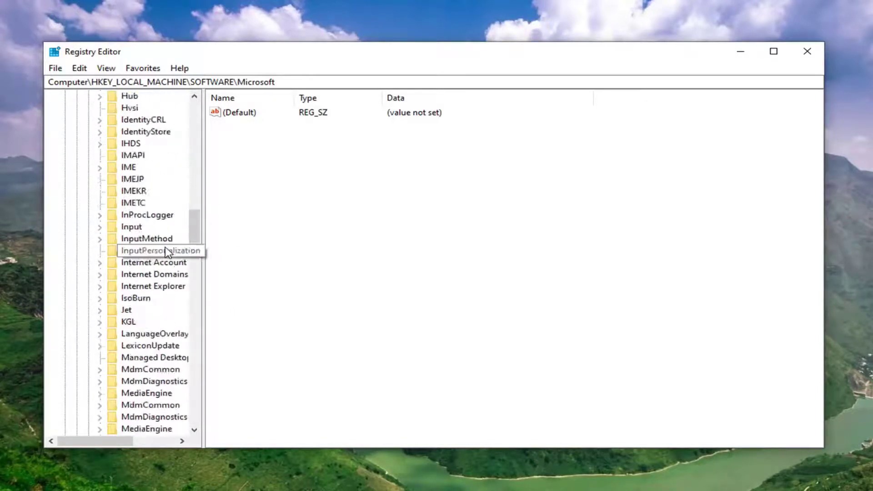
scroll(167, 251, "down", 7)
scroll(168, 252, "down", 7)
scroll(168, 252, "down", 10)
scroll(150, 274, "down", 5)
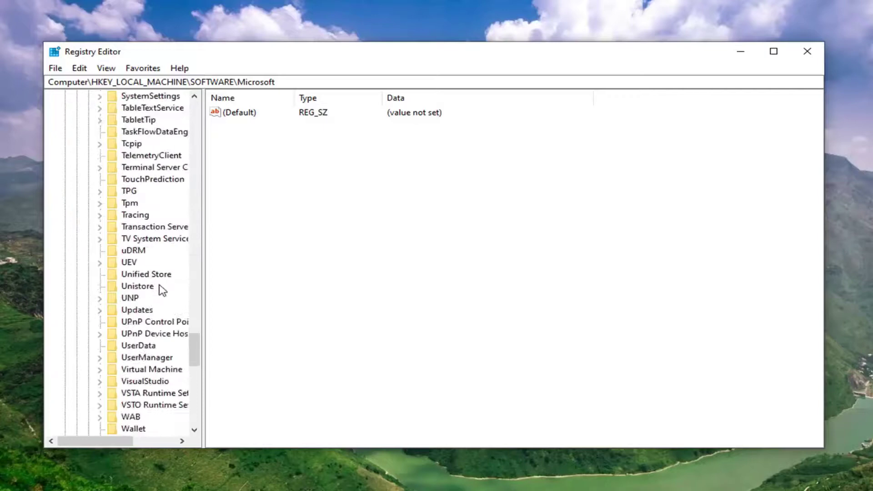
scroll(161, 289, "down", 3)
double_click(136, 367)
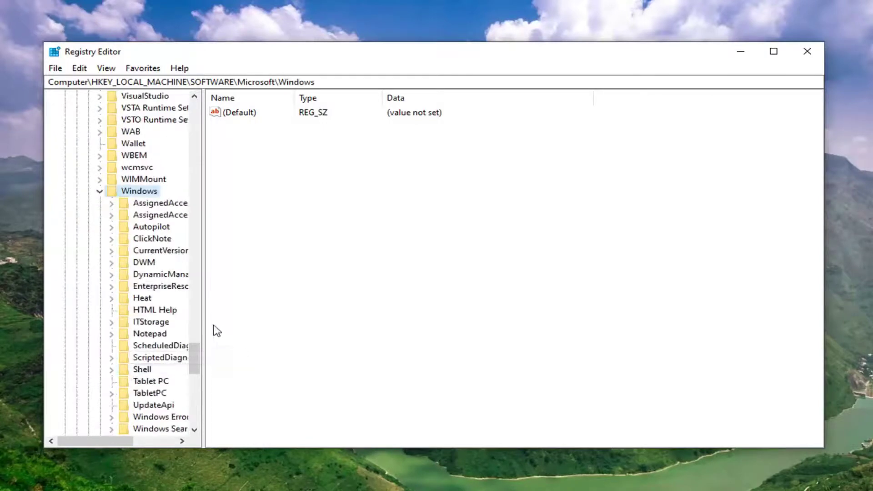
Step: Widen the tree pane, expand CurrentVersion and select the ReserveManager key to list its values
left_click_drag(204, 318, 326, 317)
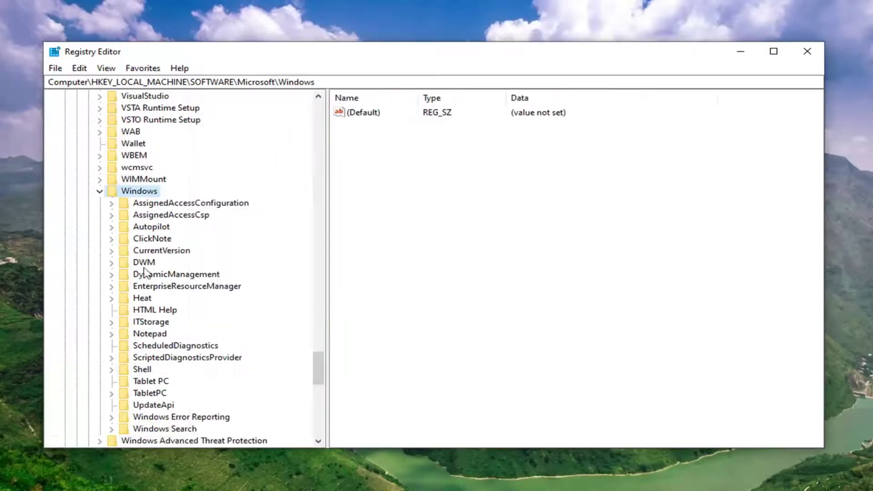
left_click(156, 253)
double_click(156, 253)
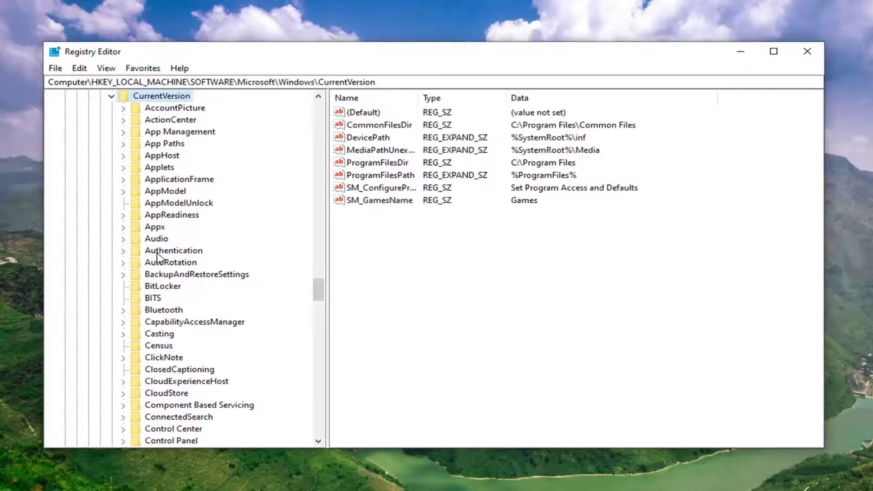
scroll(158, 258, "down", 5)
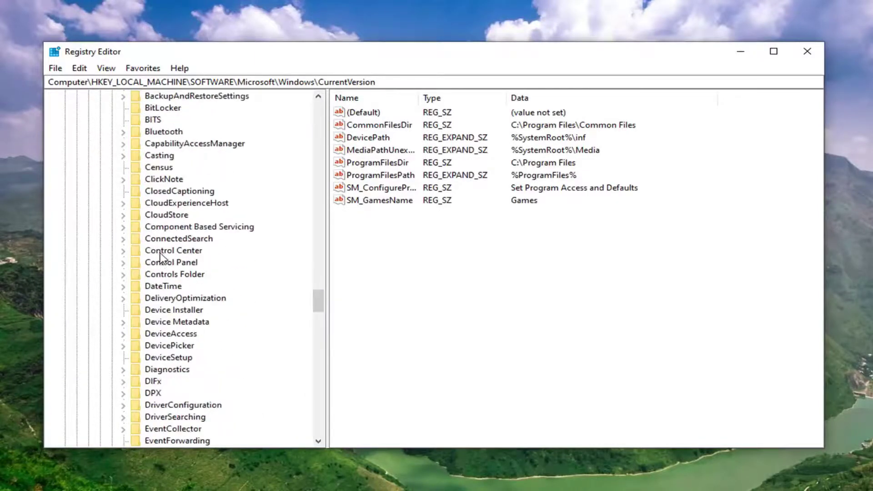
scroll(159, 256, "down", 7)
scroll(190, 284, "down", 4)
scroll(243, 314, "down", 3)
scroll(225, 315, "down", 7)
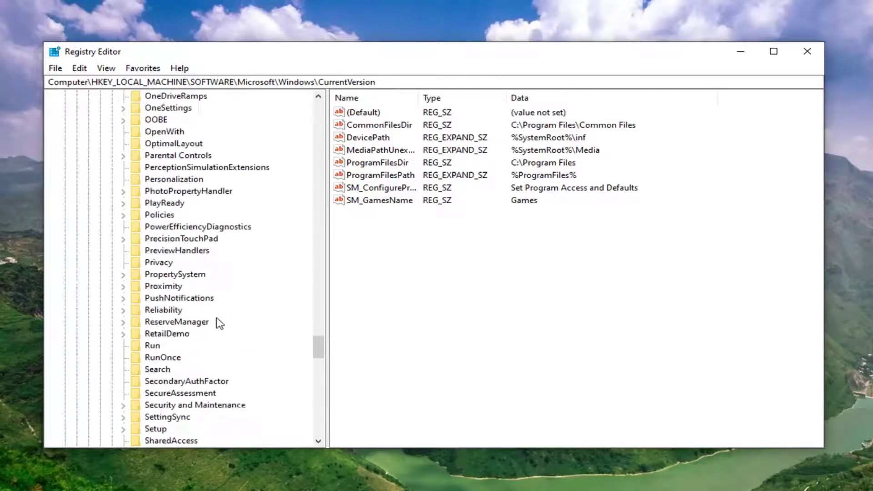
scroll(193, 299, "down", 1)
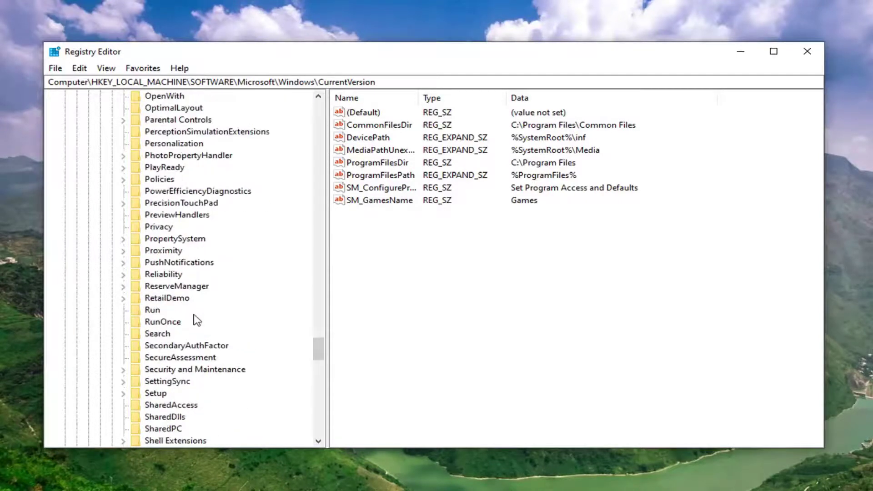
scroll(195, 317, "up", 2)
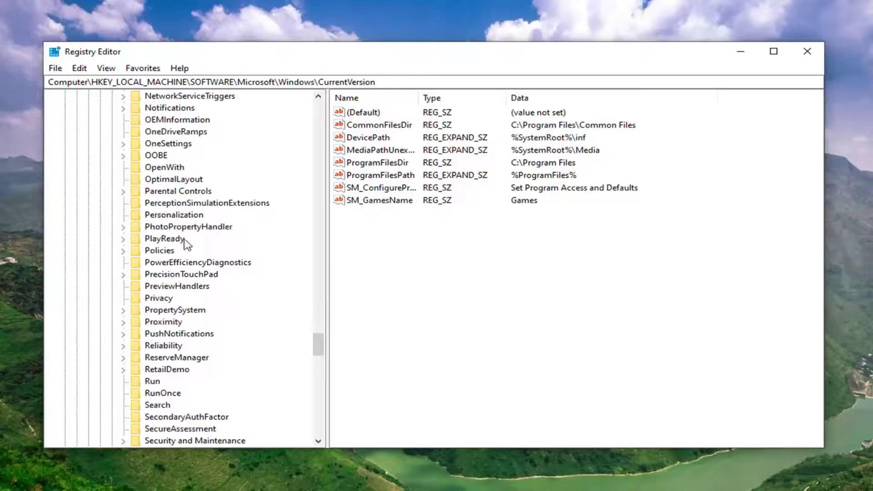
scroll(185, 242, "up", 2)
scroll(185, 247, "down", 2)
left_click(185, 359)
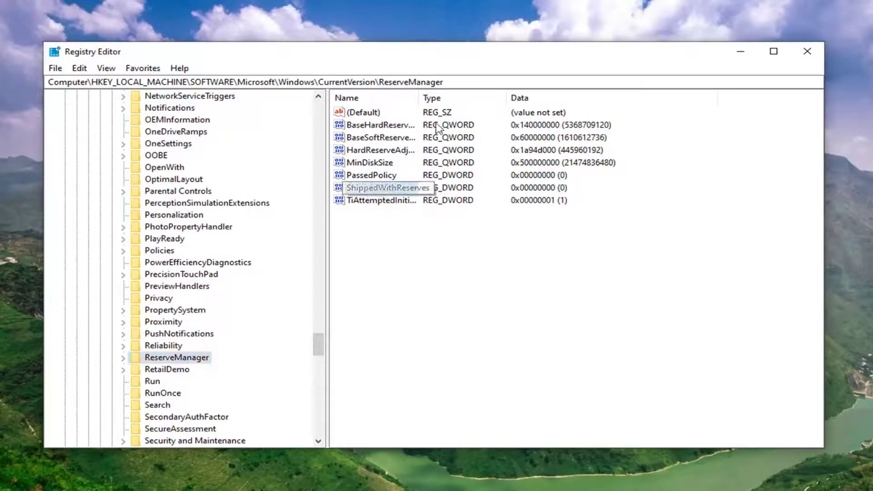
Step: Edit the ShippedWithReserves DWORD and confirm its value data as 0
left_click(362, 191)
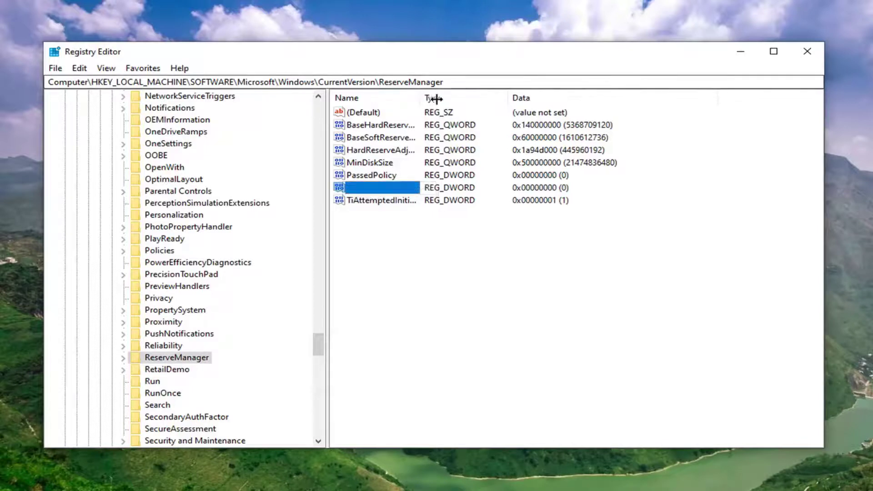
left_click_drag(419, 98, 471, 117)
double_click(389, 188)
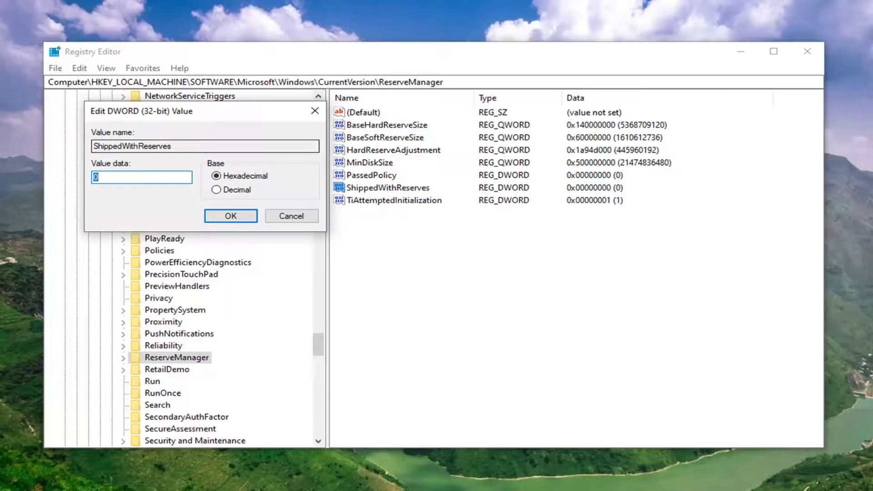
left_click_drag(171, 119, 448, 147)
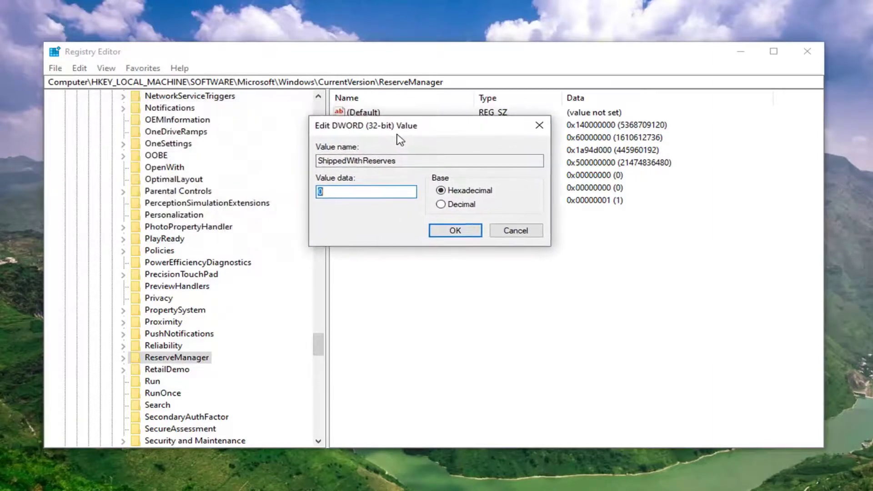
left_click(388, 207)
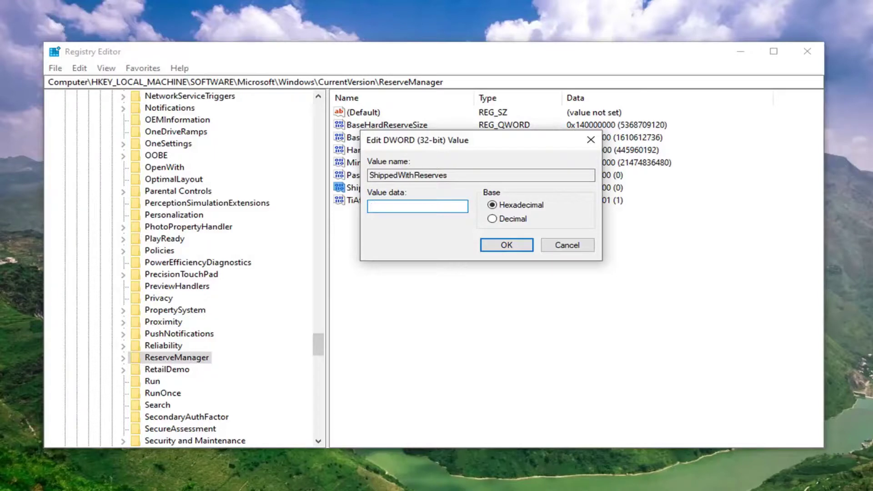
left_click(503, 247)
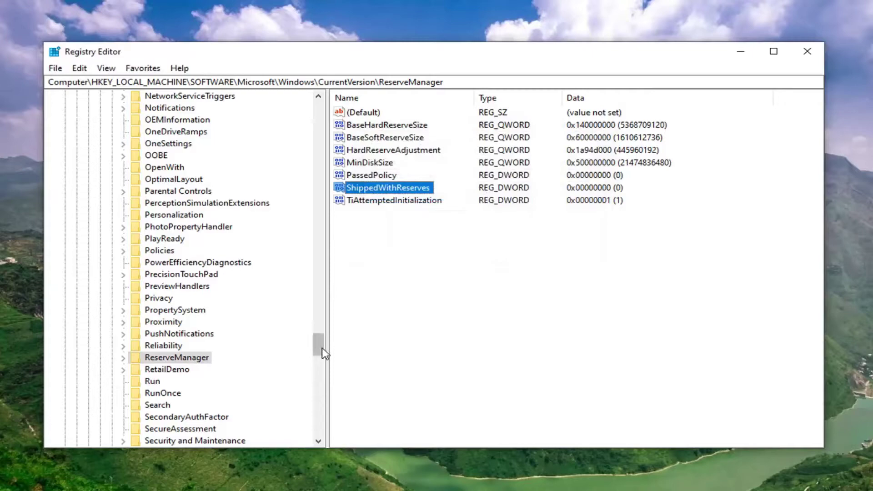
left_click_drag(318, 344, 318, 143)
scroll(171, 205, "up", 9)
scroll(73, 282, "up", 5)
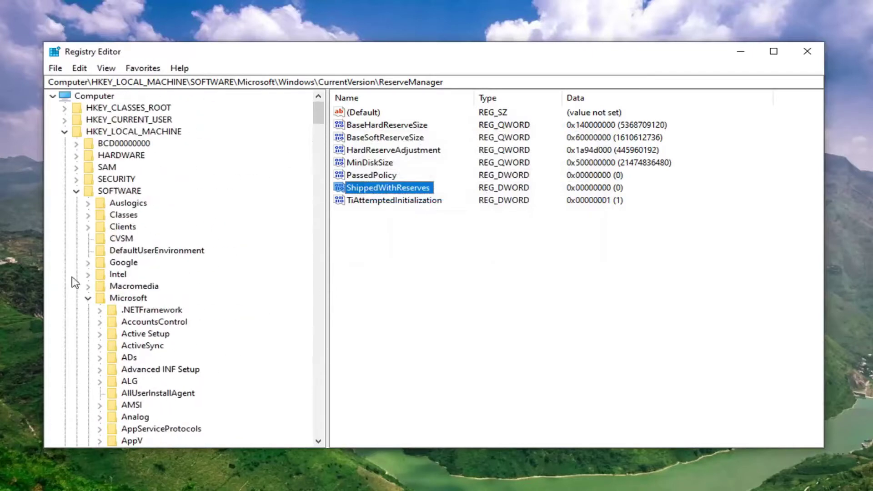
Step: Collapse the key tree back to Computer and close Registry Editor
left_click(88, 298)
key("Left")
key("Left")
key("Left")
key("Left")
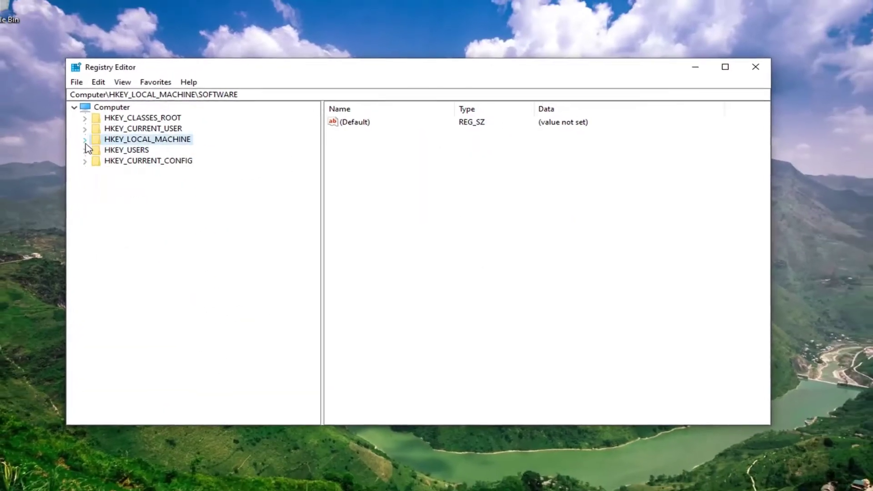
key("Left")
left_click(714, 79)
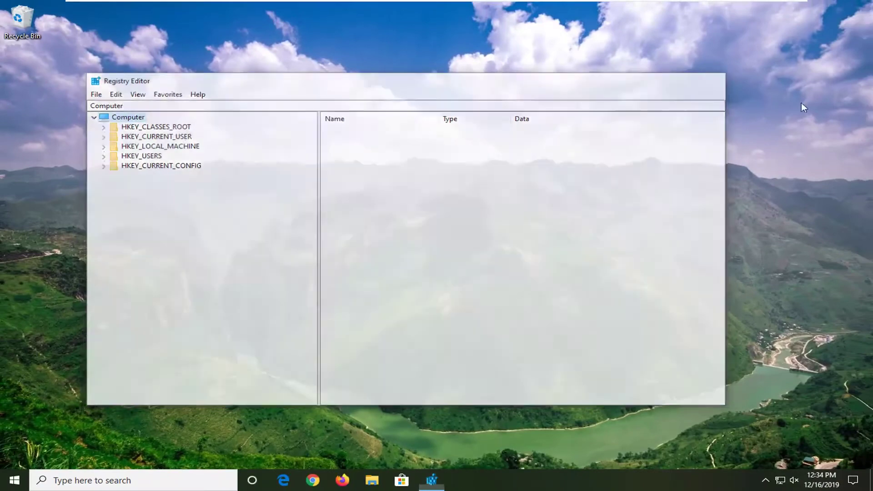